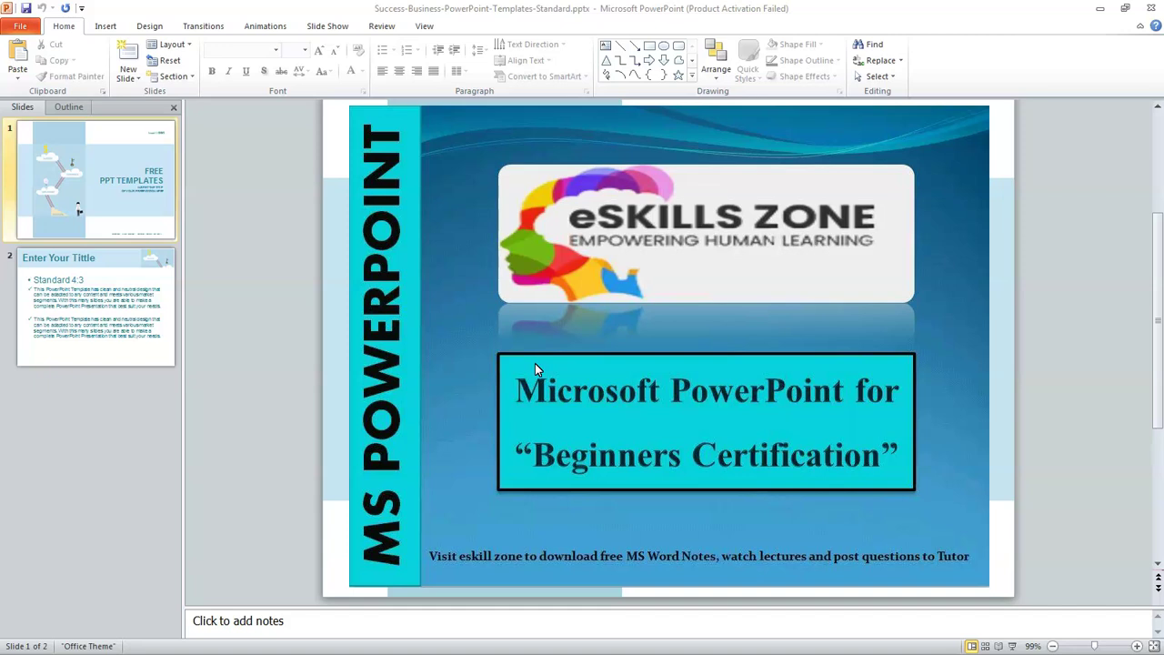
# Step: Bring up the View ribbon tab with the presentation view options
pyautogui.click(586, 372)
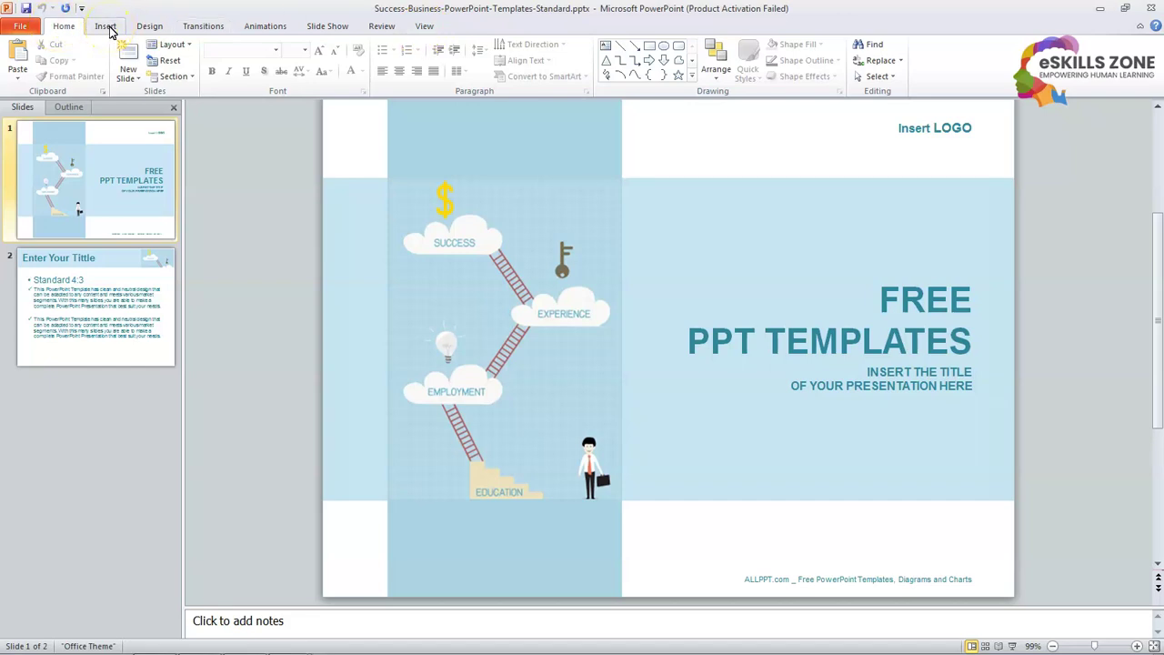
pyautogui.click(423, 27)
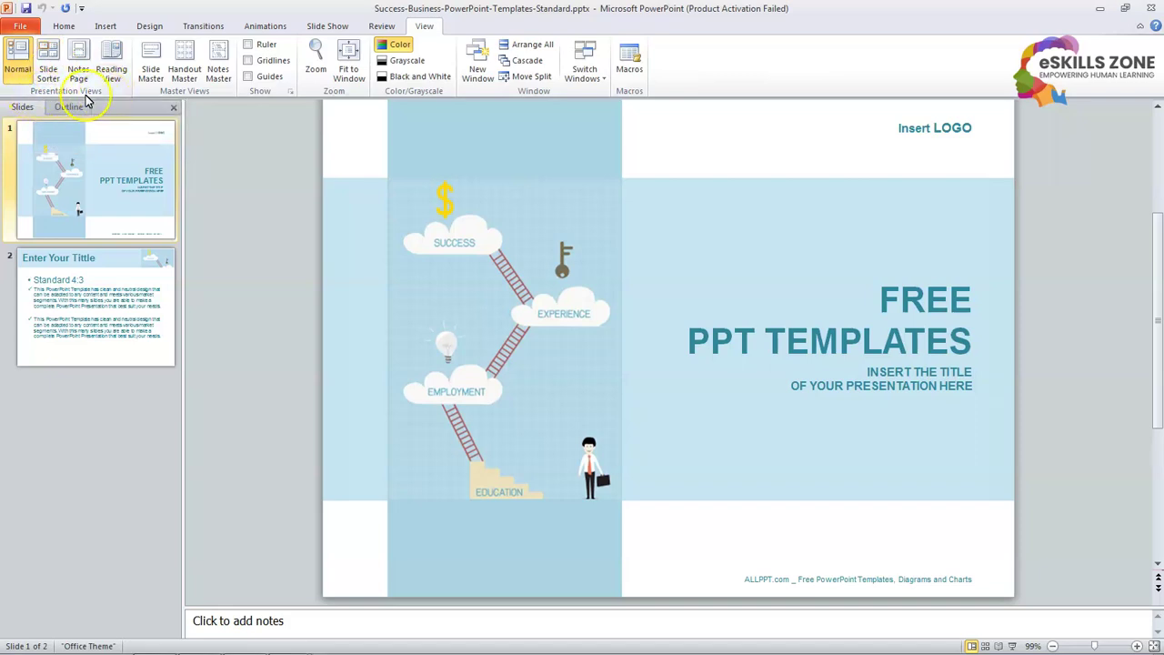
# Step: Switch to Slide Sorter view and select the slide thumbnails
pyautogui.click(48, 71)
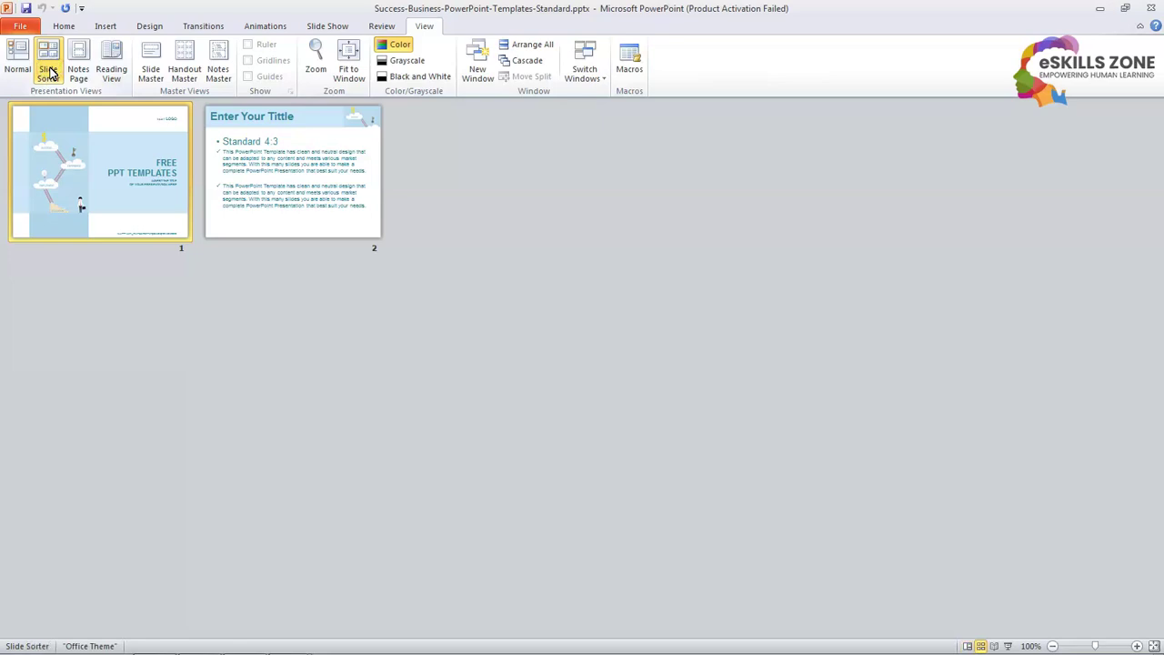
pyautogui.click(302, 198)
pyautogui.click(159, 185)
pyautogui.click(234, 174)
pyautogui.click(143, 174)
pyautogui.click(234, 174)
pyautogui.click(97, 175)
pyautogui.click(268, 171)
pyautogui.click(162, 182)
pyautogui.click(241, 178)
pyautogui.click(159, 179)
pyautogui.click(232, 181)
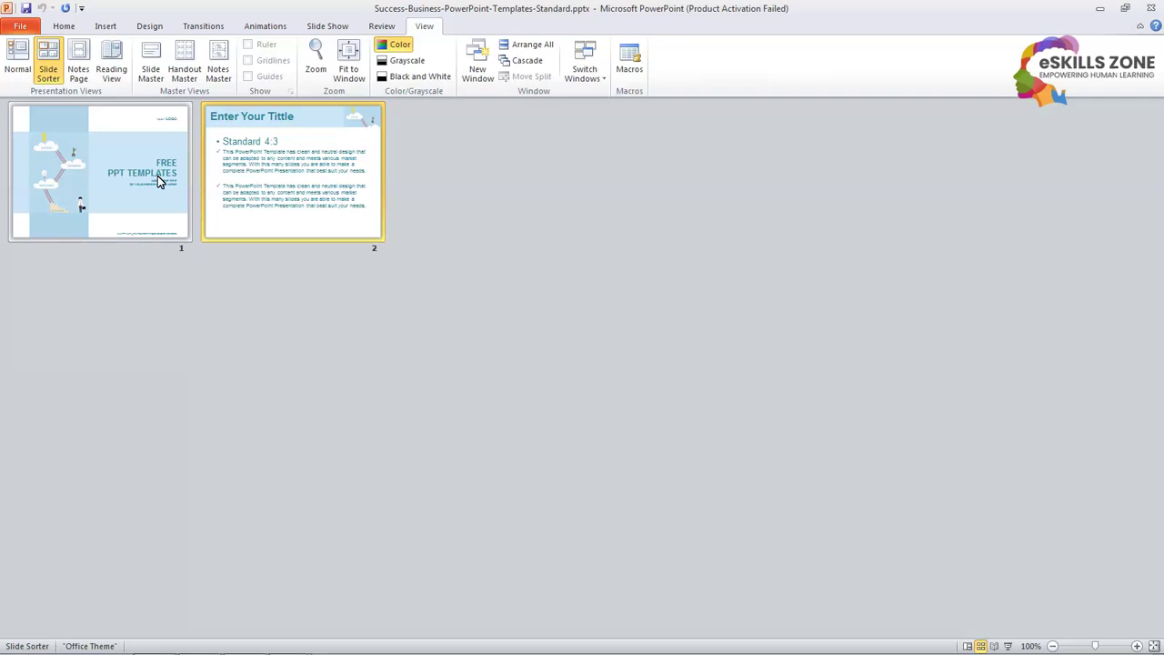
# Step: Drag the slides so 'Enter Your Tittle' is first and 'FREE PPT TEMPLATES' second
pyautogui.moveTo(158, 176); pyautogui.dragTo(388, 167)
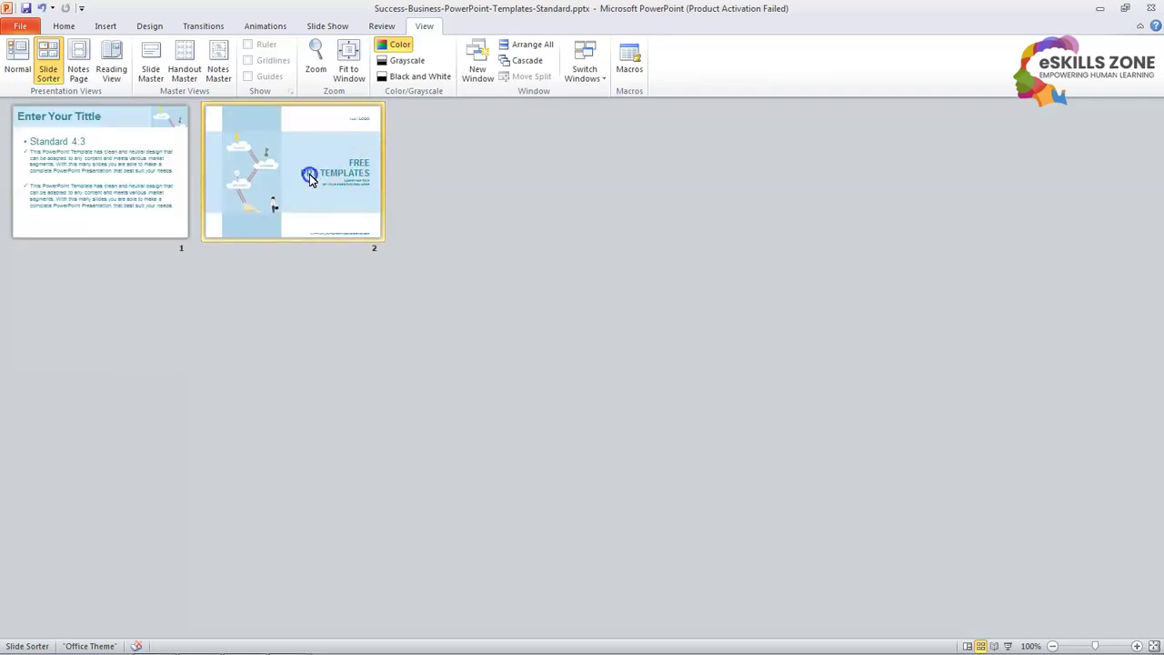
pyautogui.click(147, 154)
pyautogui.moveTo(147, 154); pyautogui.dragTo(386, 177)
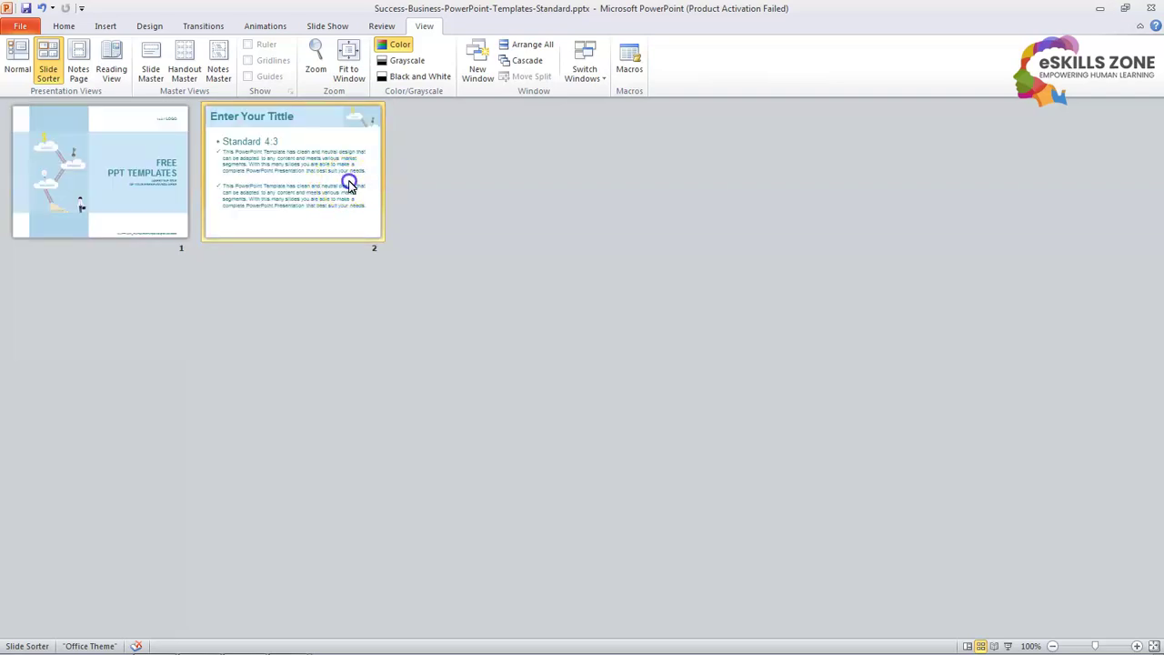
pyautogui.click(227, 179)
pyautogui.moveTo(228, 179); pyautogui.dragTo(101, 178)
pyautogui.click(291, 189)
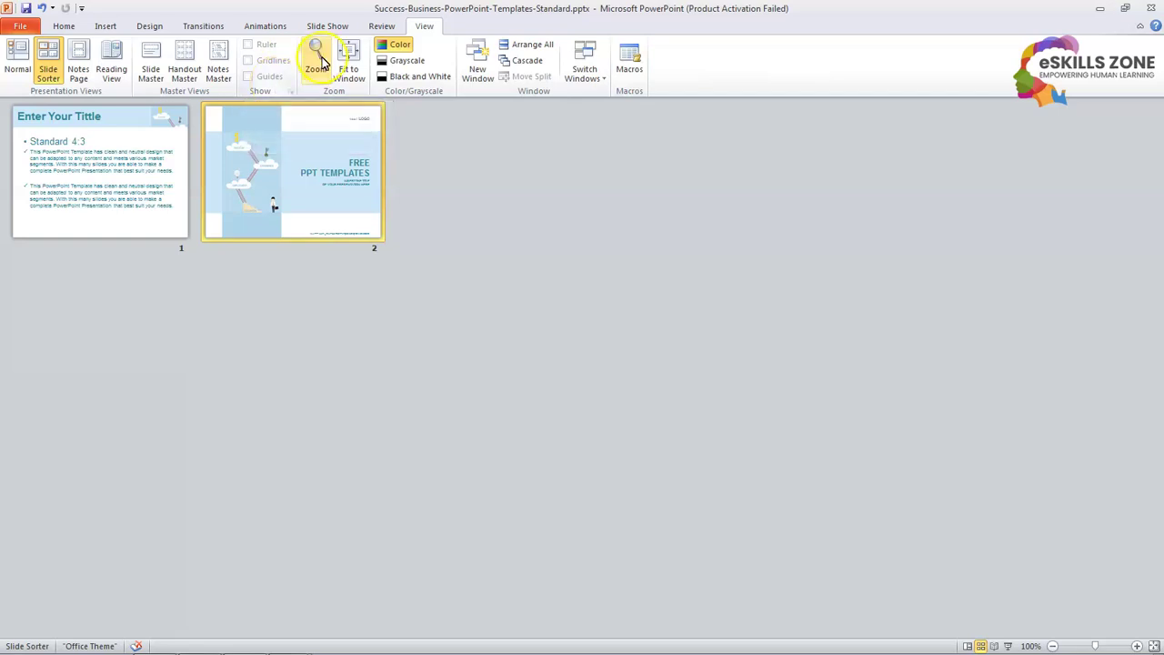
# Step: Run the slide show From Current Slide, then end it with Esc
pyautogui.click(330, 26)
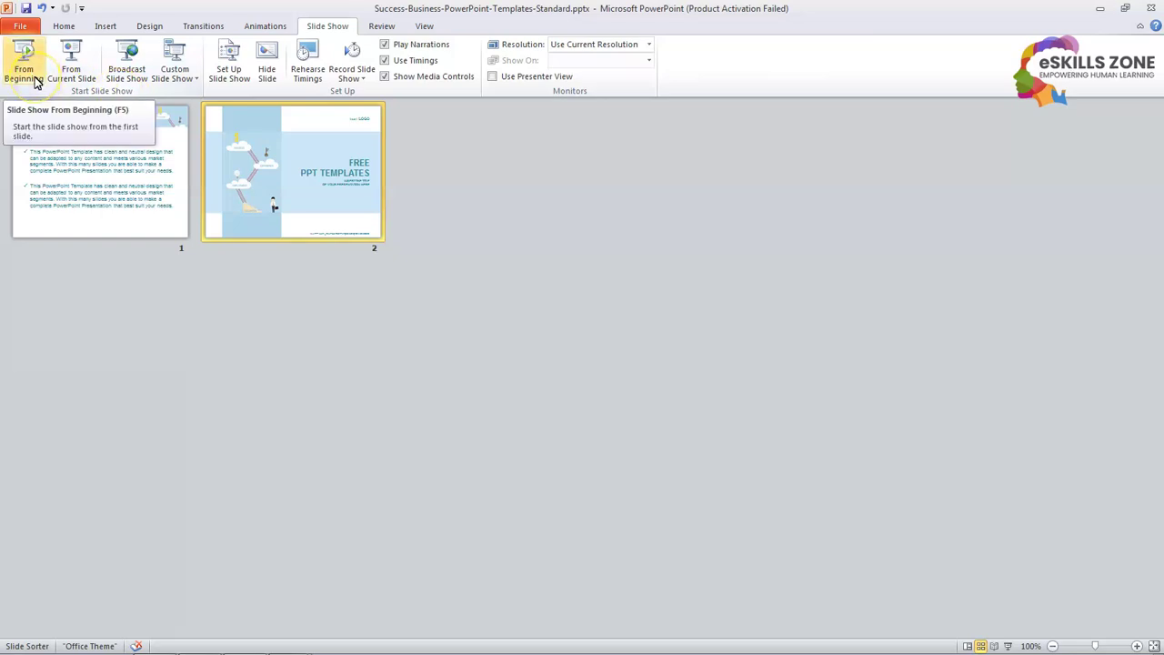
pyautogui.click(89, 78)
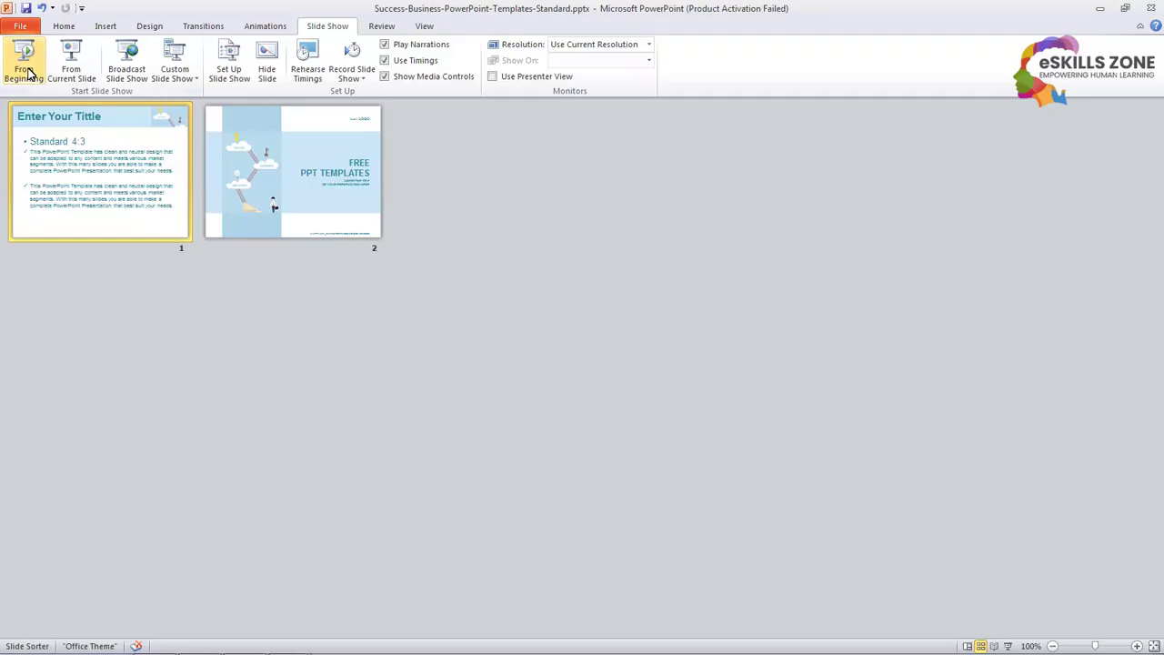
pyautogui.click(71, 71)
pyautogui.press('Escape')
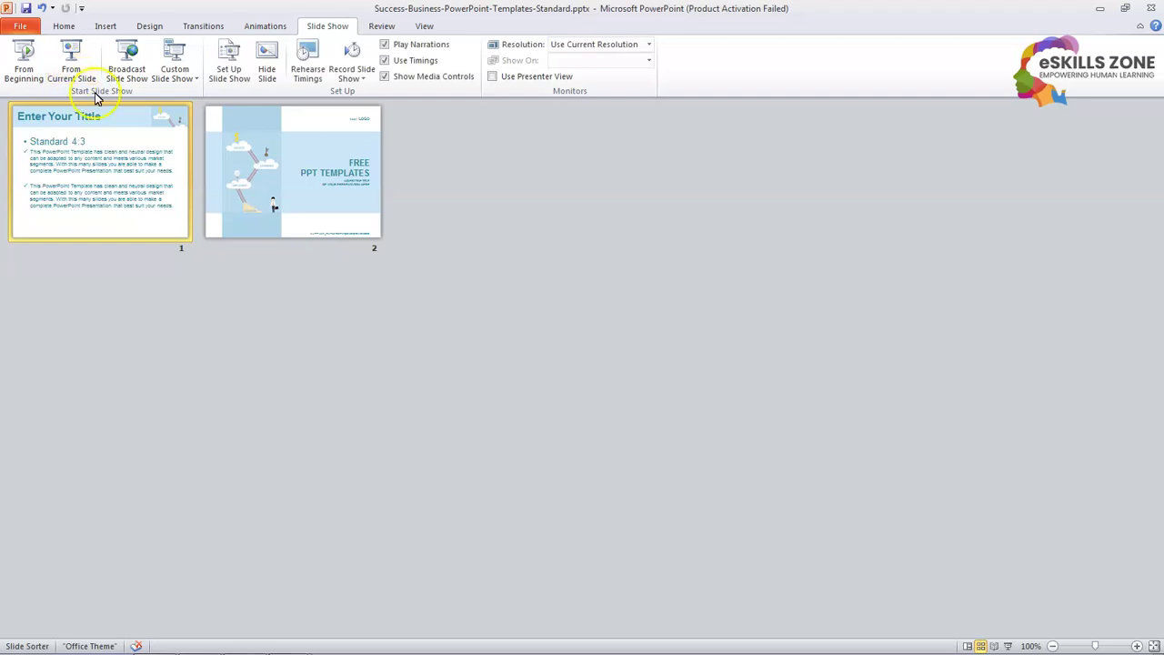
pyautogui.click(242, 145)
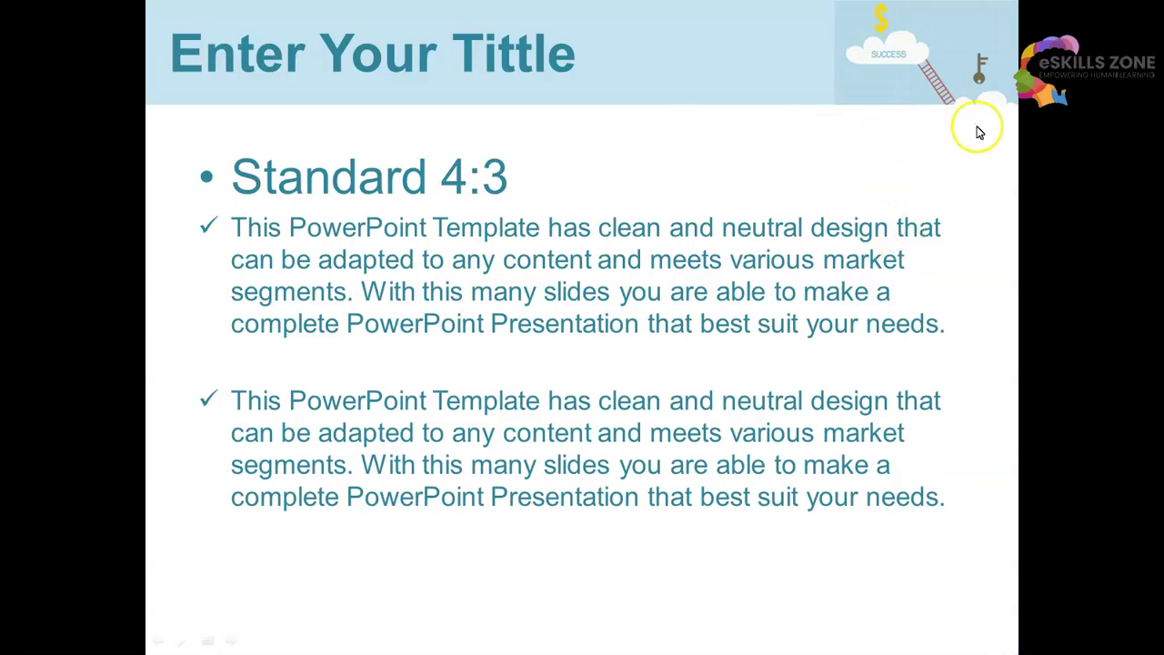
pyautogui.click(975, 177)
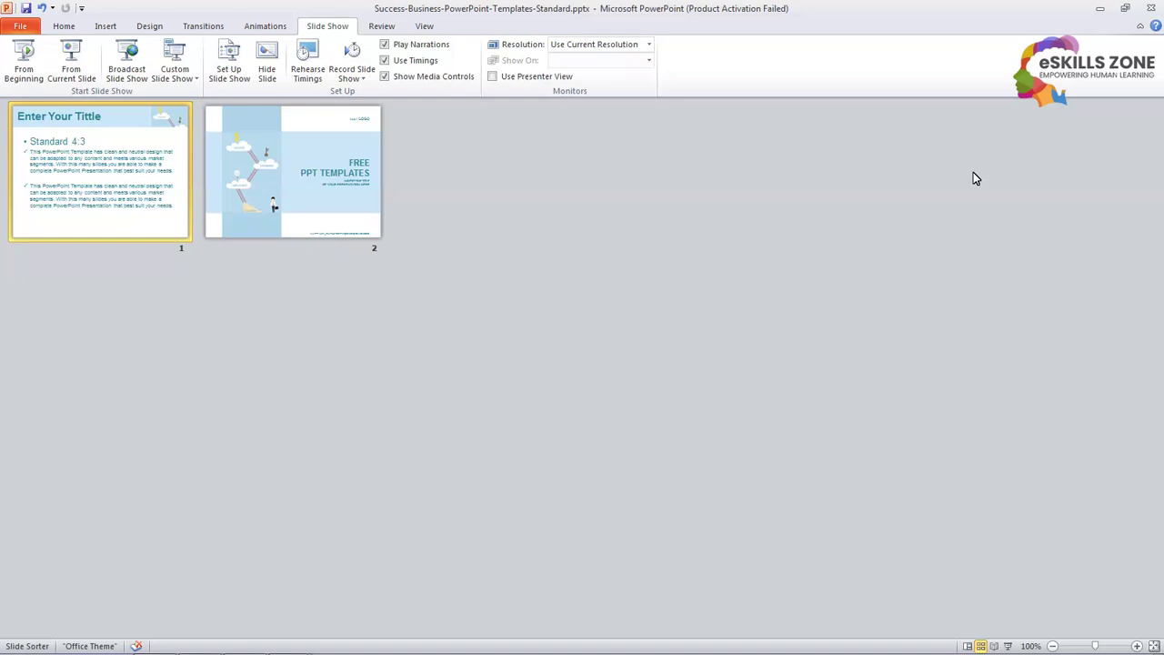
pyautogui.click(425, 29)
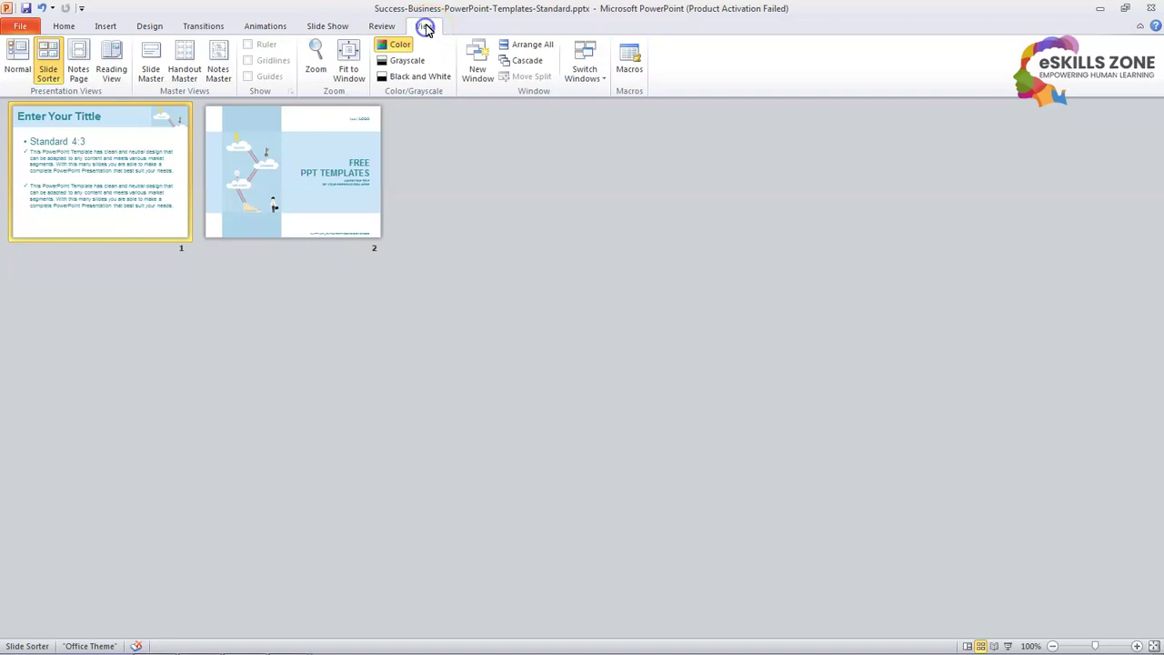
pyautogui.click(12, 62)
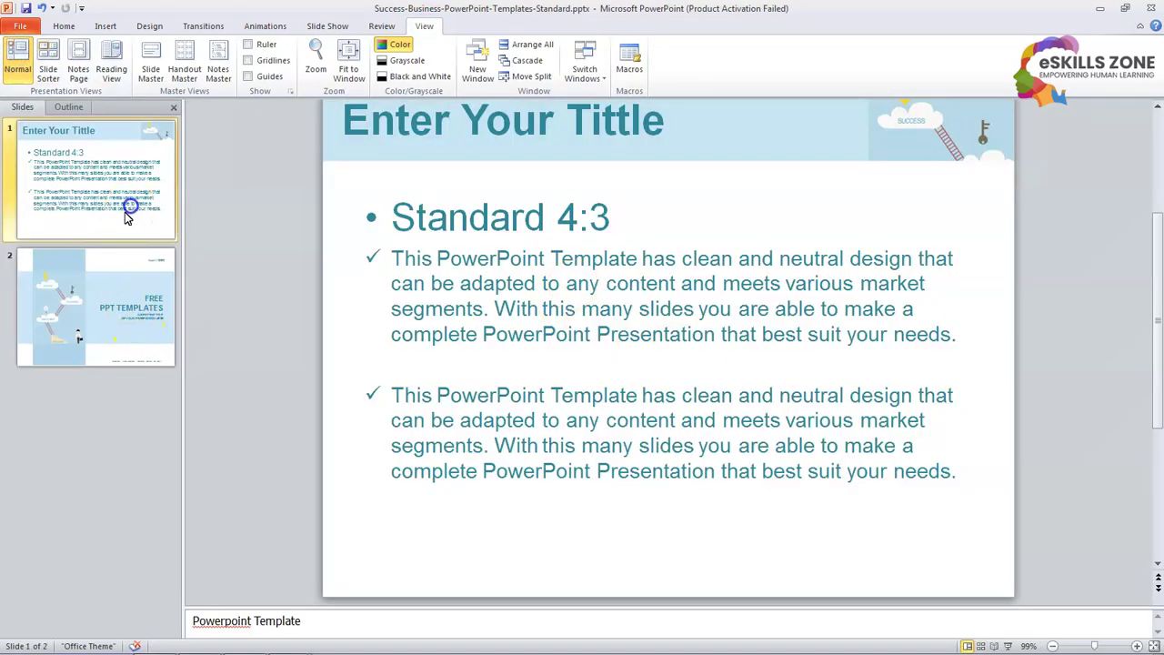
pyautogui.scroll(-1, 143, 195)
pyautogui.click(141, 196)
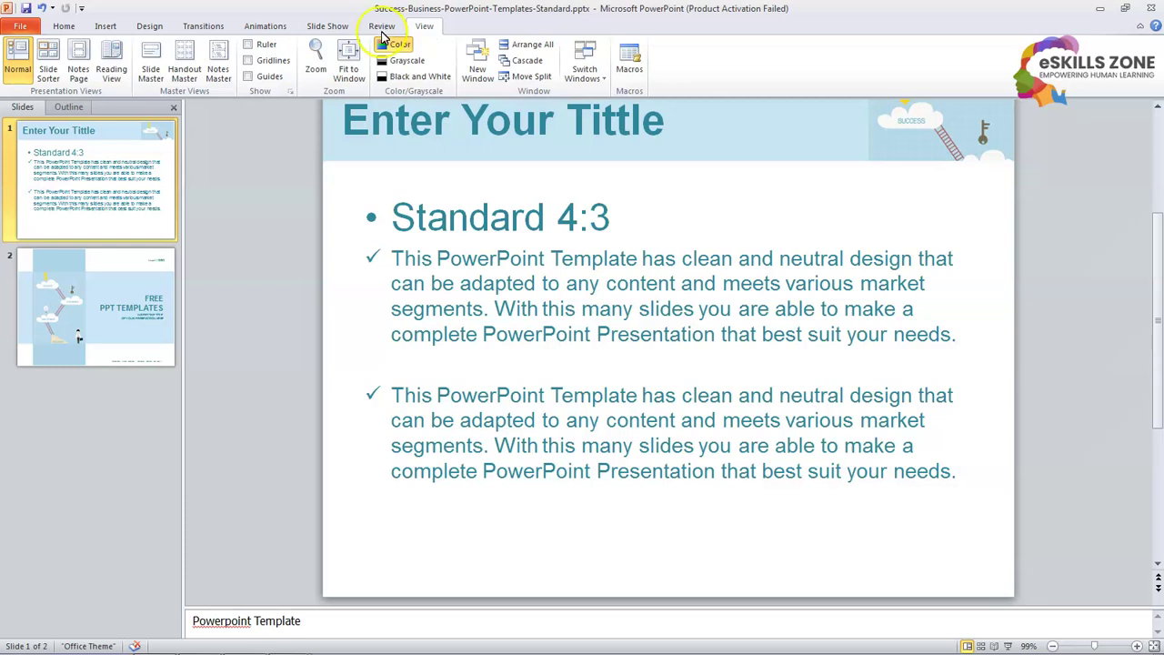
pyautogui.click(47, 72)
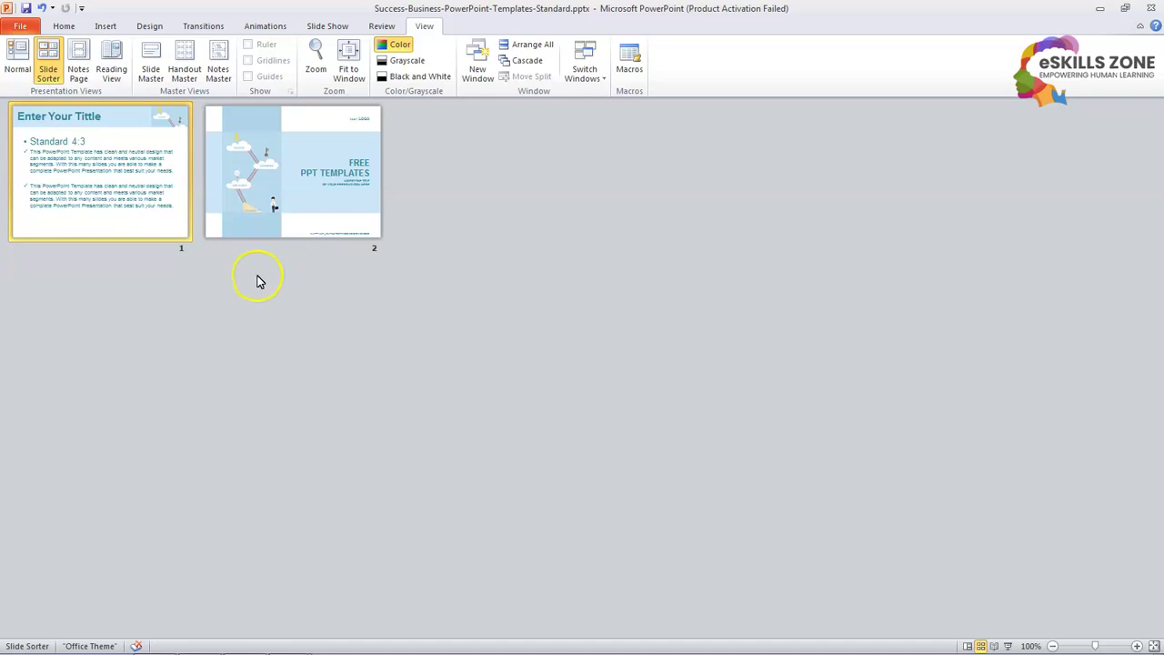
pyautogui.moveTo(136, 203); pyautogui.dragTo(265, 183)
pyautogui.click(265, 182)
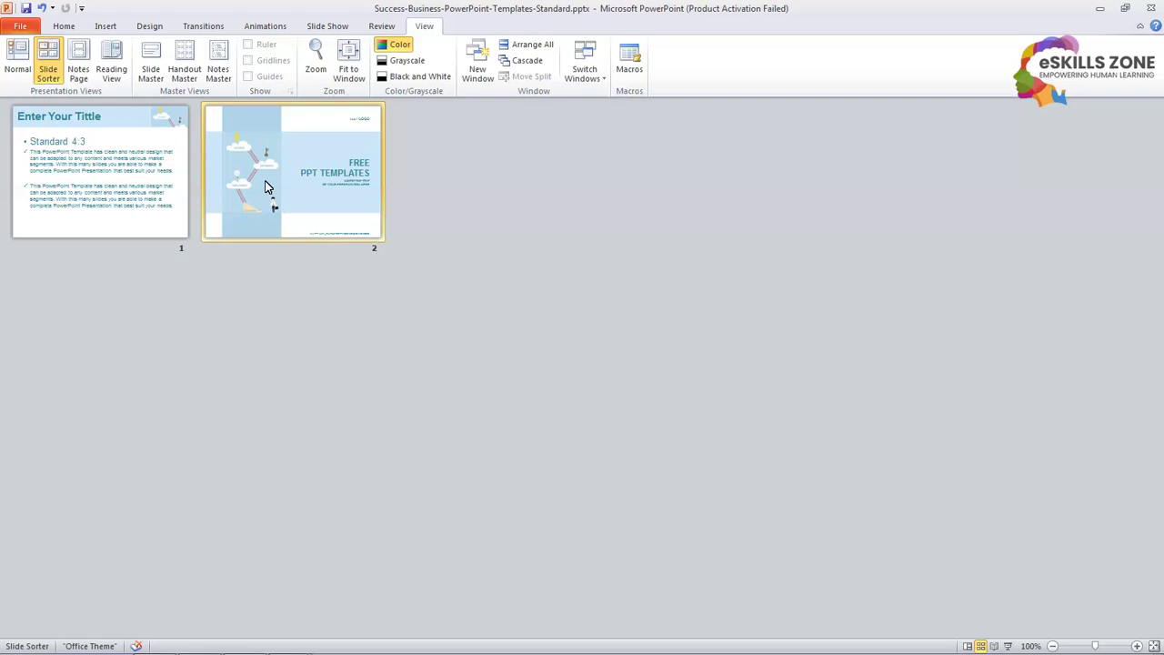
pyautogui.click(114, 173)
pyautogui.moveTo(114, 173); pyautogui.dragTo(270, 170)
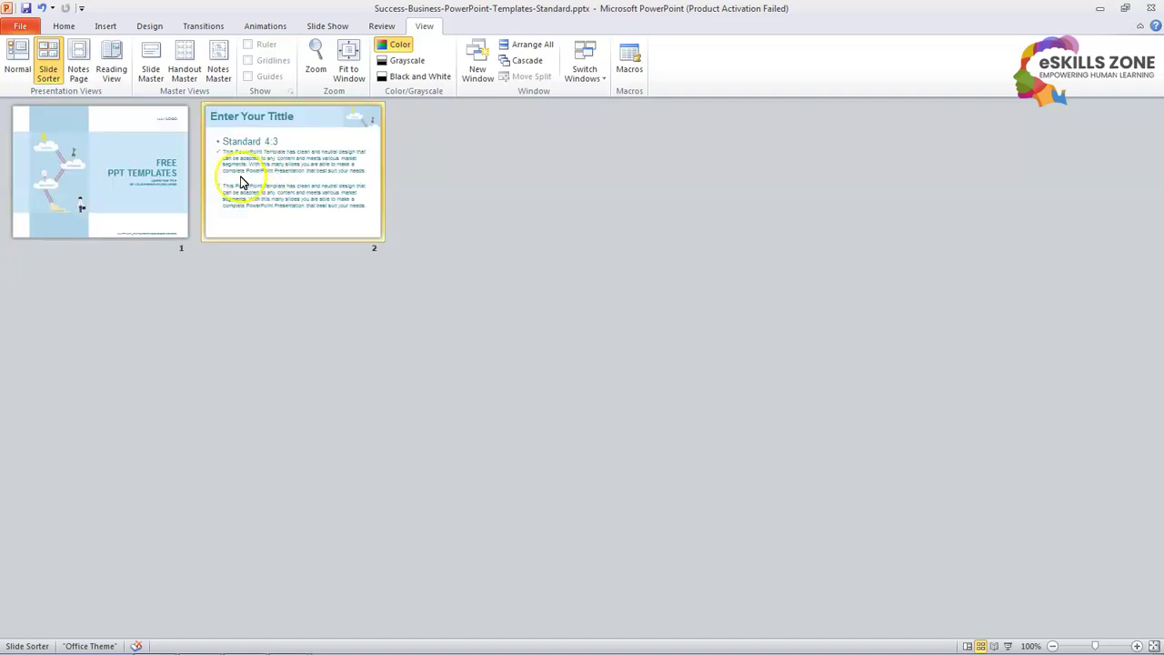
pyautogui.moveTo(93, 164); pyautogui.dragTo(213, 171)
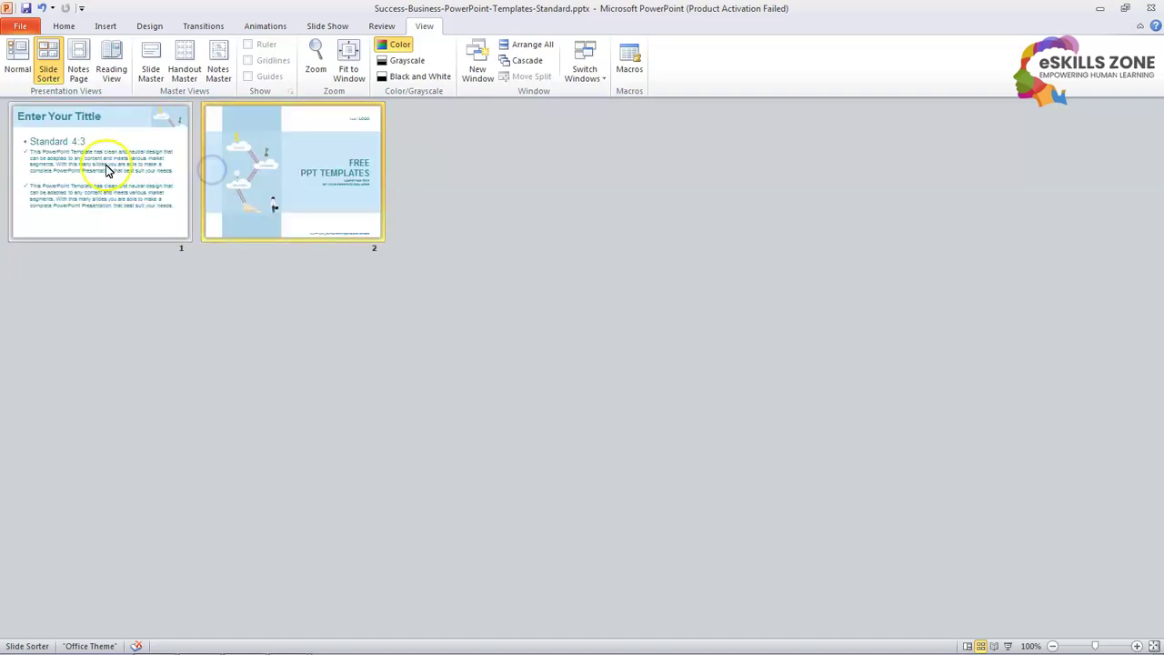
pyautogui.moveTo(106, 171); pyautogui.dragTo(236, 170)
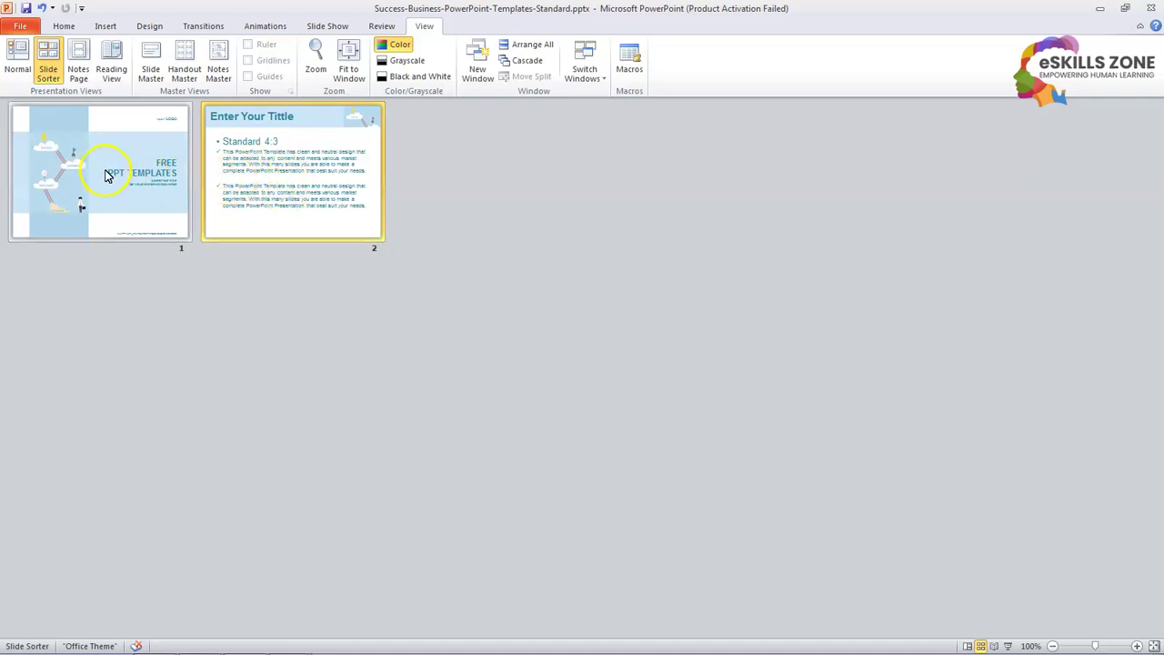
pyautogui.moveTo(106, 175); pyautogui.dragTo(258, 168)
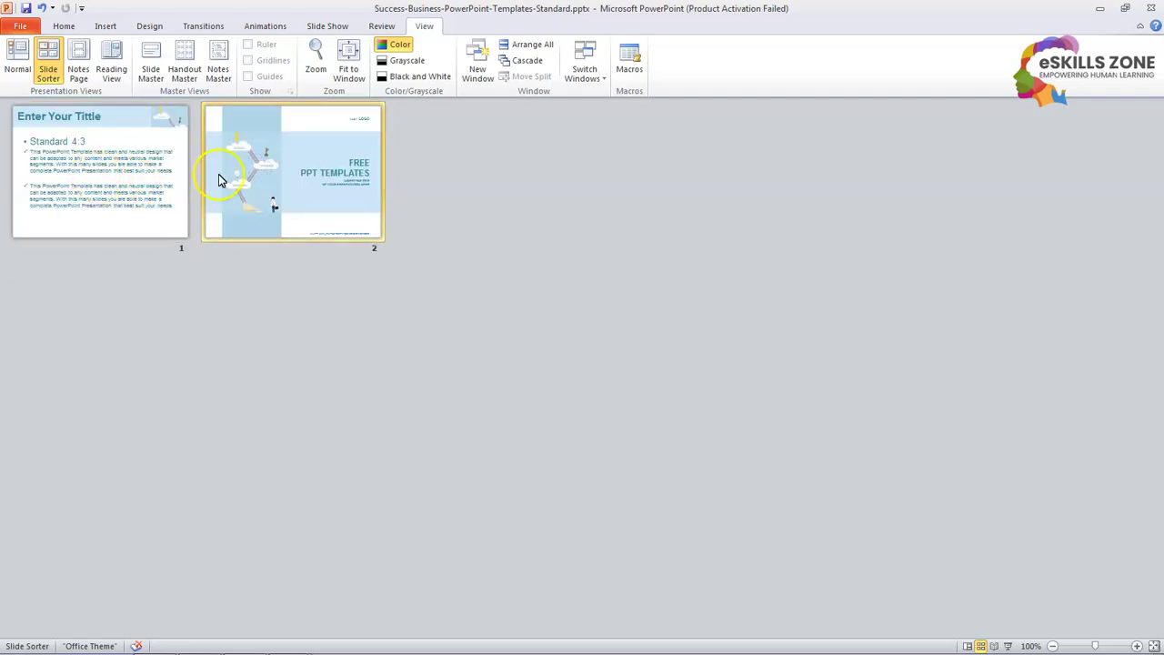
pyautogui.moveTo(121, 177); pyautogui.dragTo(252, 190)
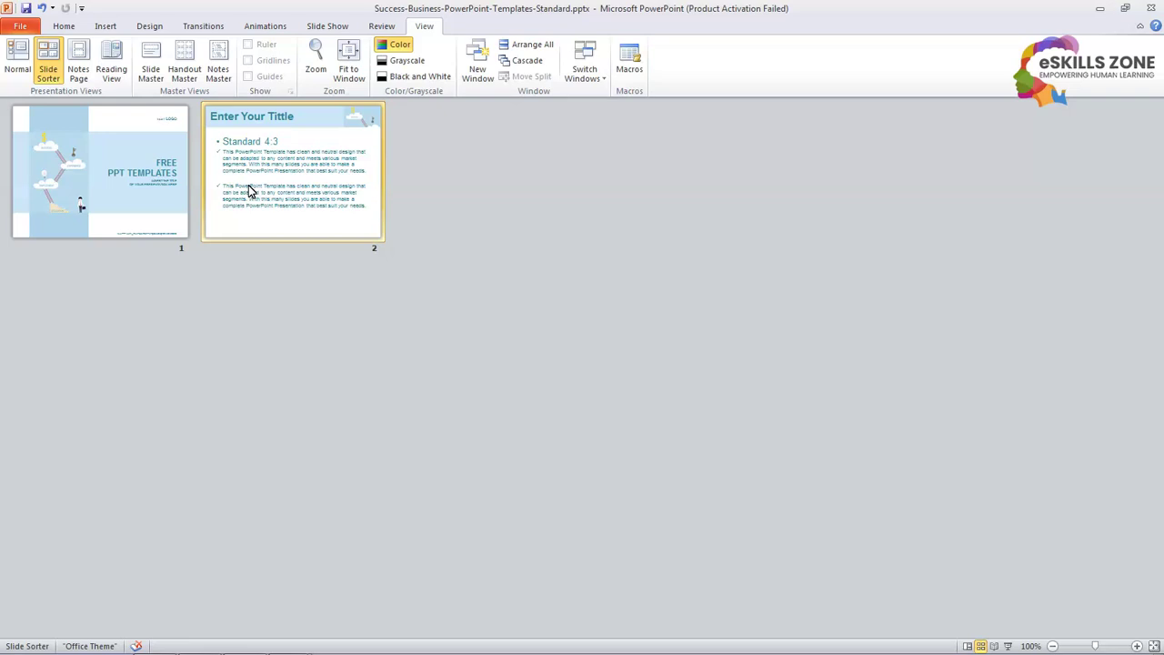
pyautogui.click(158, 160)
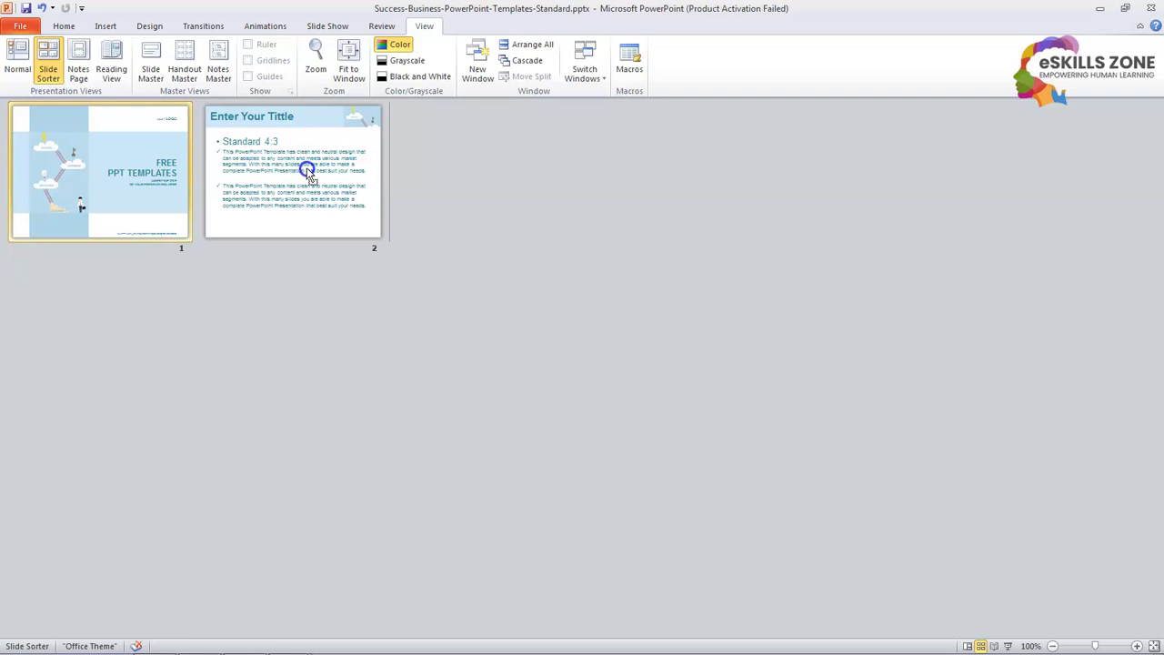
pyautogui.moveTo(308, 172); pyautogui.dragTo(306, 172)
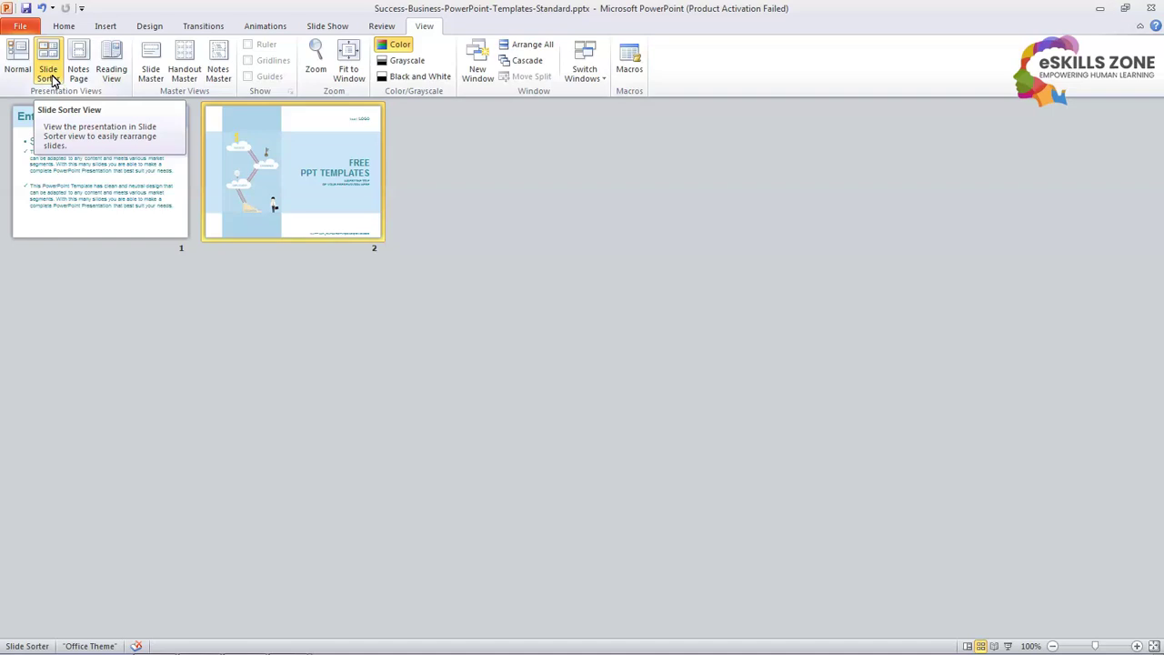
pyautogui.click(111, 182)
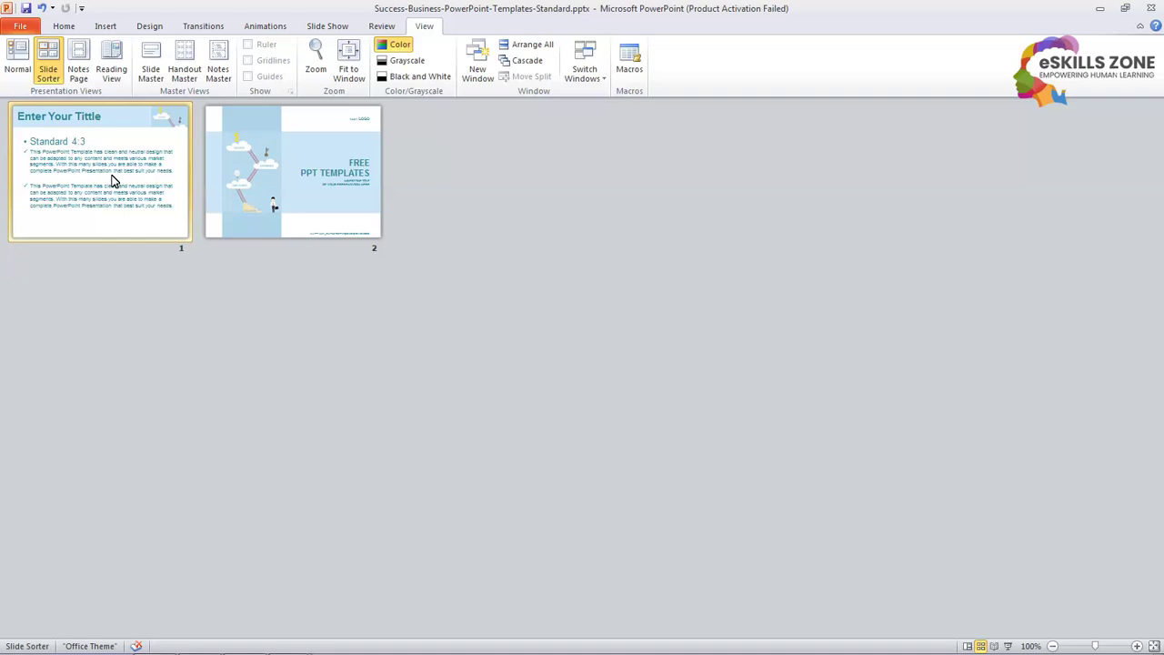
pyautogui.click(113, 174)
# Step: Ctrl-drag copies of slide 1 and of slides 2–3 to add new slides after them
pyautogui.moveTo(110, 168); pyautogui.dragTo(444, 195)
pyautogui.keyDown('ctrl'); pyautogui.click(328, 177); pyautogui.keyUp('ctrl')
pyautogui.moveTo(328, 178); pyautogui.dragTo(742, 173)
pyautogui.keyDown('ctrl'); pyautogui.click(278, 182); pyautogui.keyUp('ctrl')
pyautogui.moveTo(290, 180); pyautogui.dragTo(1012, 201)
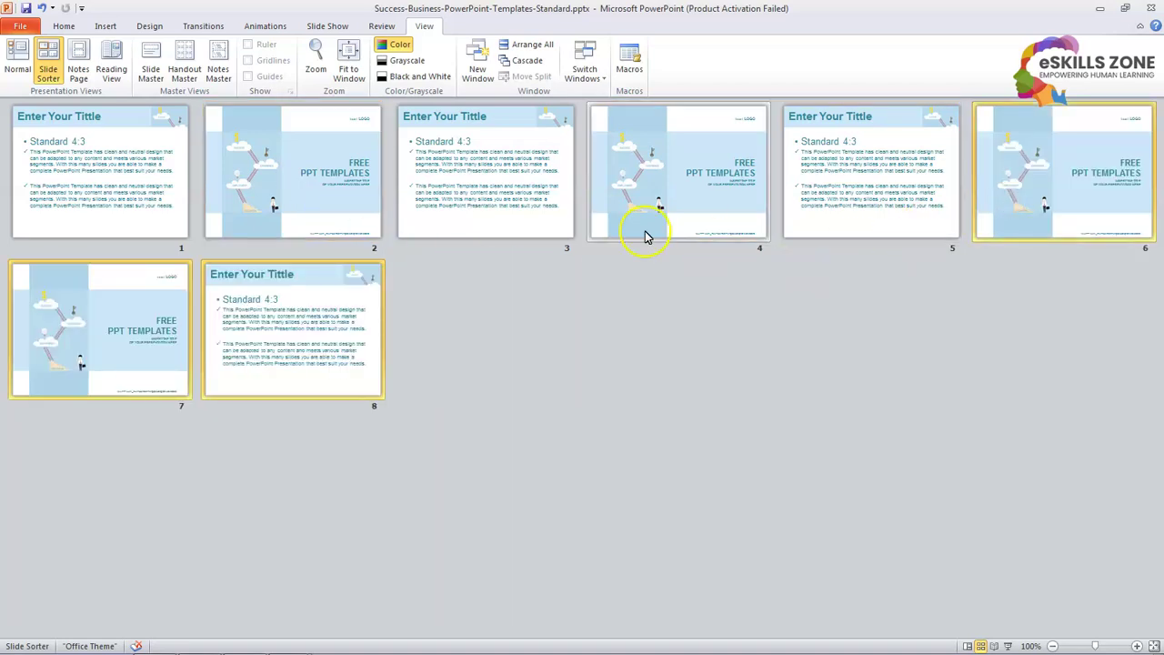
# Step: Duplicate slide 8 with Ctrl+D and copy slide 3 to the end, making ten slides
pyautogui.click(314, 324)
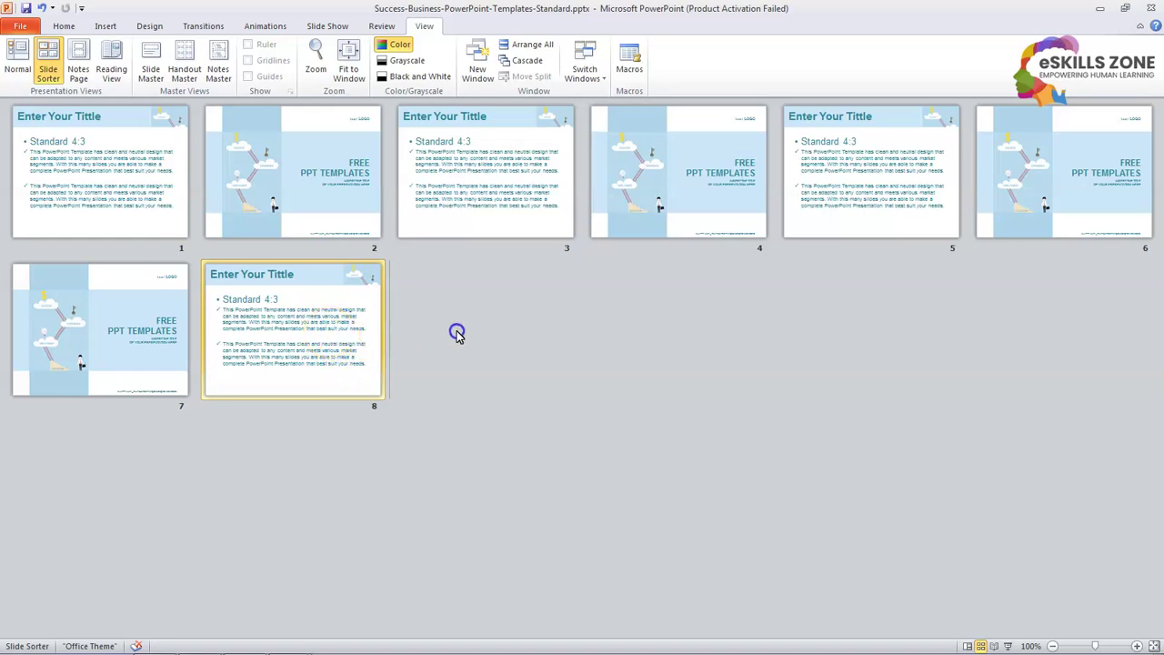
pyautogui.hotkey('ctrl', 'd')
pyautogui.moveTo(537, 218); pyautogui.dragTo(756, 314)
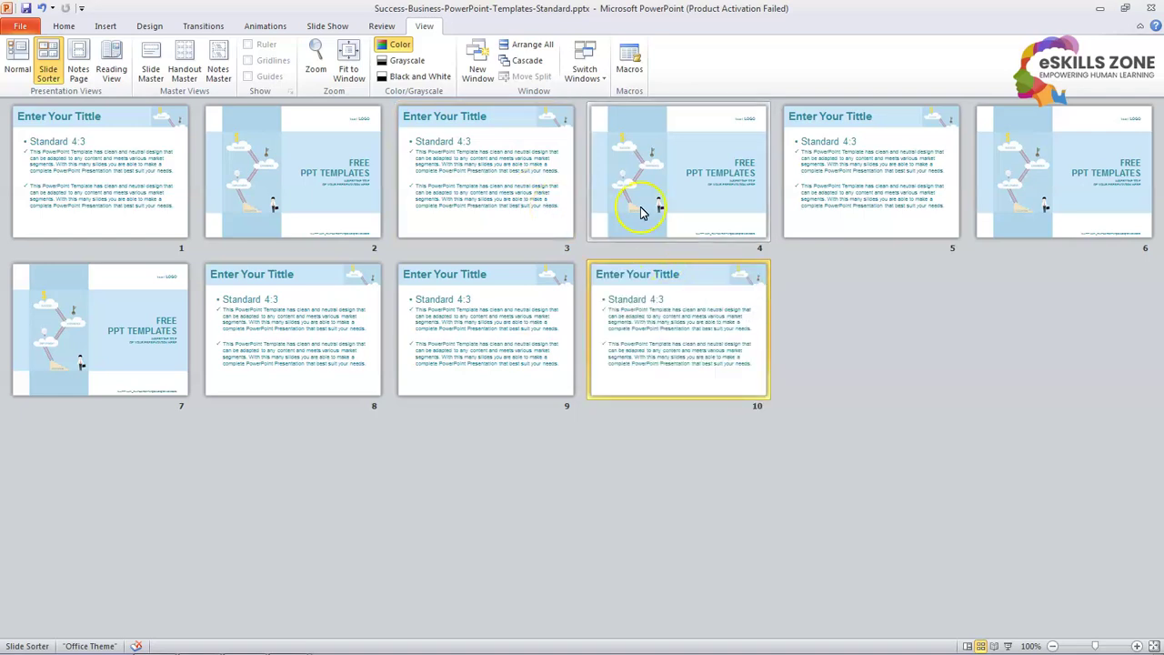
# Step: Select slides 1–6 and paste their copies after slide 10 as slides 11–16
pyautogui.click(673, 170)
pyautogui.keyDown('ctrl'); pyautogui.click(515, 192); pyautogui.keyUp('ctrl')
pyautogui.keyDown('ctrl'); pyautogui.click(355, 191); pyautogui.keyUp('ctrl')
pyautogui.keyDown('ctrl'); pyautogui.click(162, 183); pyautogui.keyUp('ctrl')
pyautogui.keyDown('ctrl'); pyautogui.click(865, 182); pyautogui.keyUp('ctrl')
pyautogui.keyDown('ctrl'); pyautogui.click(1019, 186); pyautogui.keyUp('ctrl')
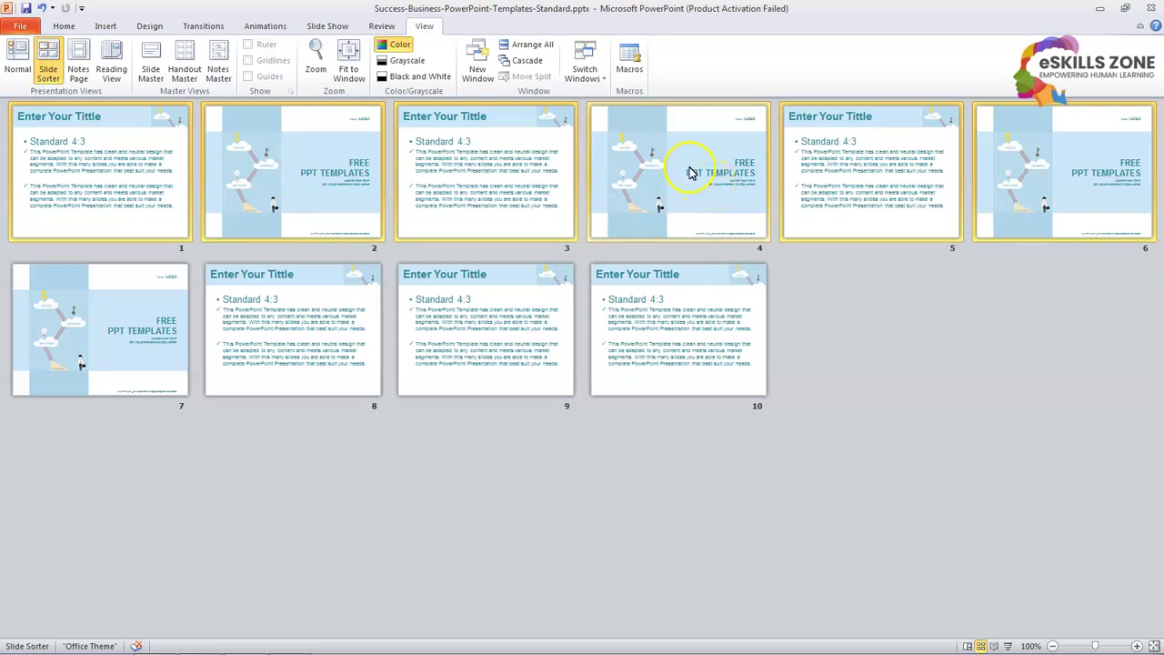
pyautogui.click(922, 355)
pyautogui.hotkey('ctrl', 'v')
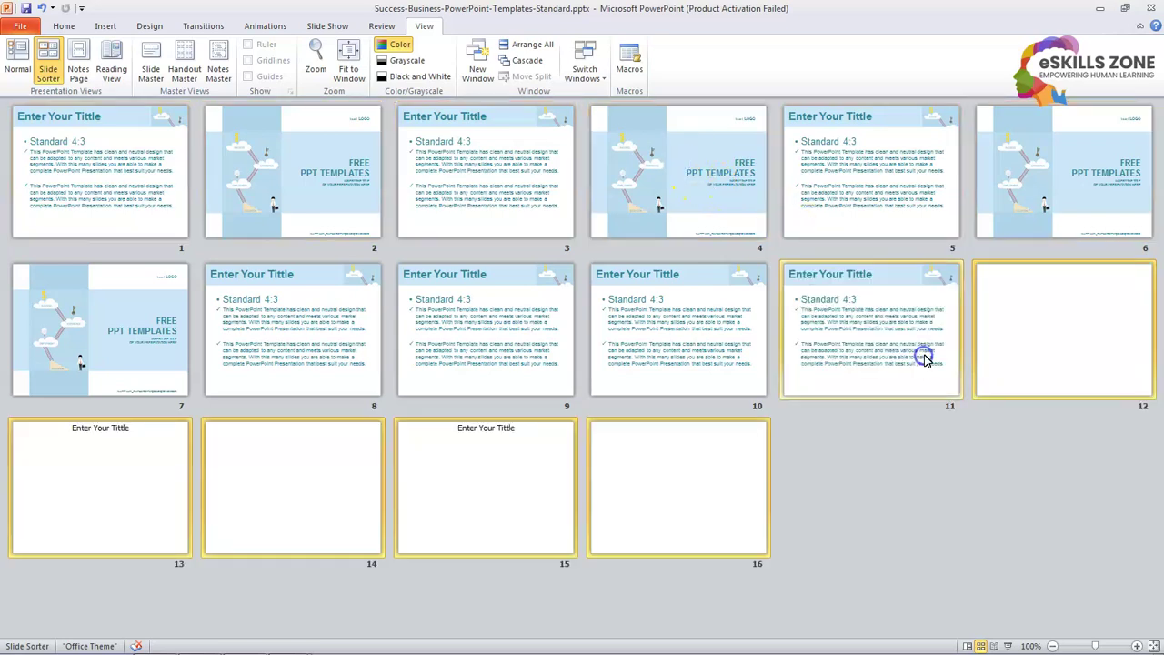